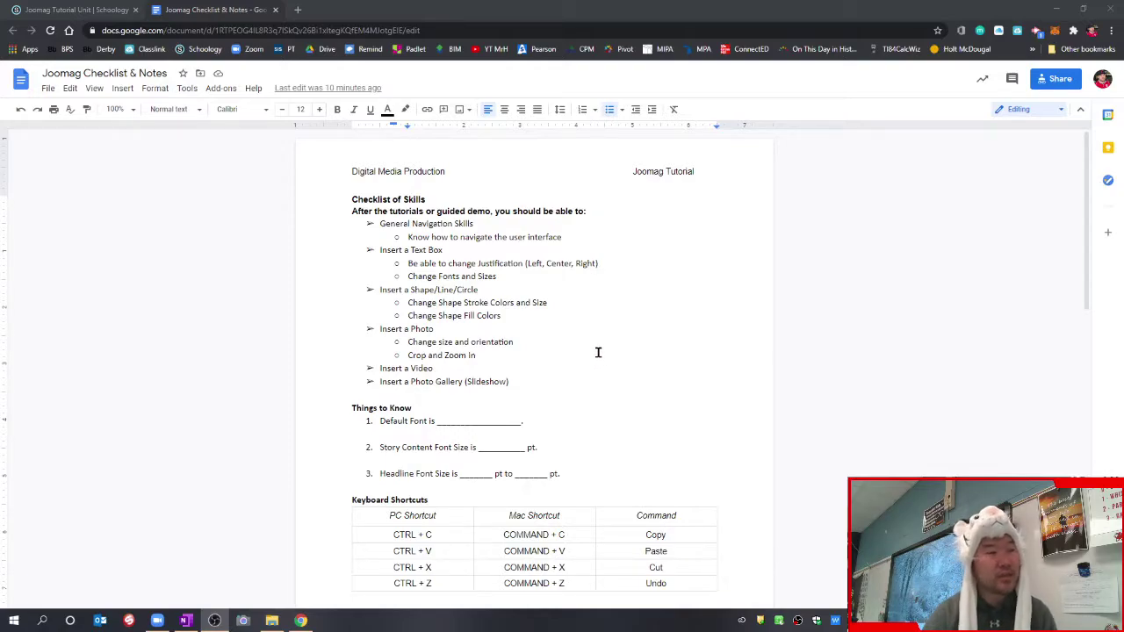
Step: Read through the Joomag Checklist & Notes document, including the skills checklist, keyboard shortcuts and toolbar notes, and return to its beginning
{"action": "scroll", "coordinate": [602, 352], "scroll_direction": "down", "scroll_amount": 2}
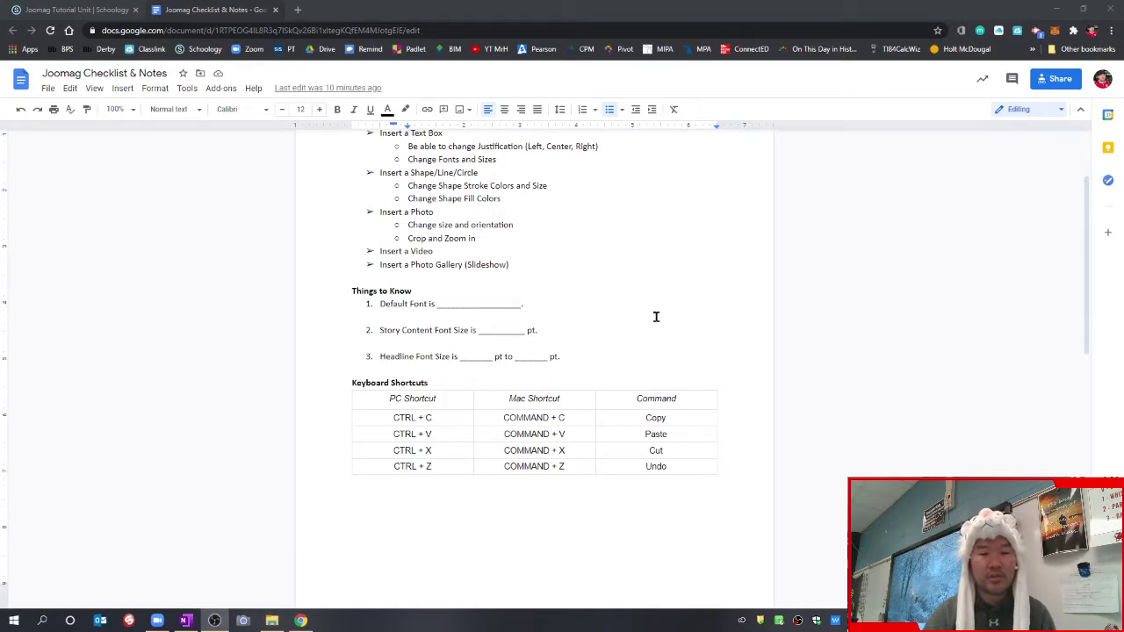
{"action": "scroll", "coordinate": [673, 346], "scroll_direction": "down", "scroll_amount": 1}
{"action": "scroll", "coordinate": [672, 346], "scroll_direction": "down", "scroll_amount": 1}
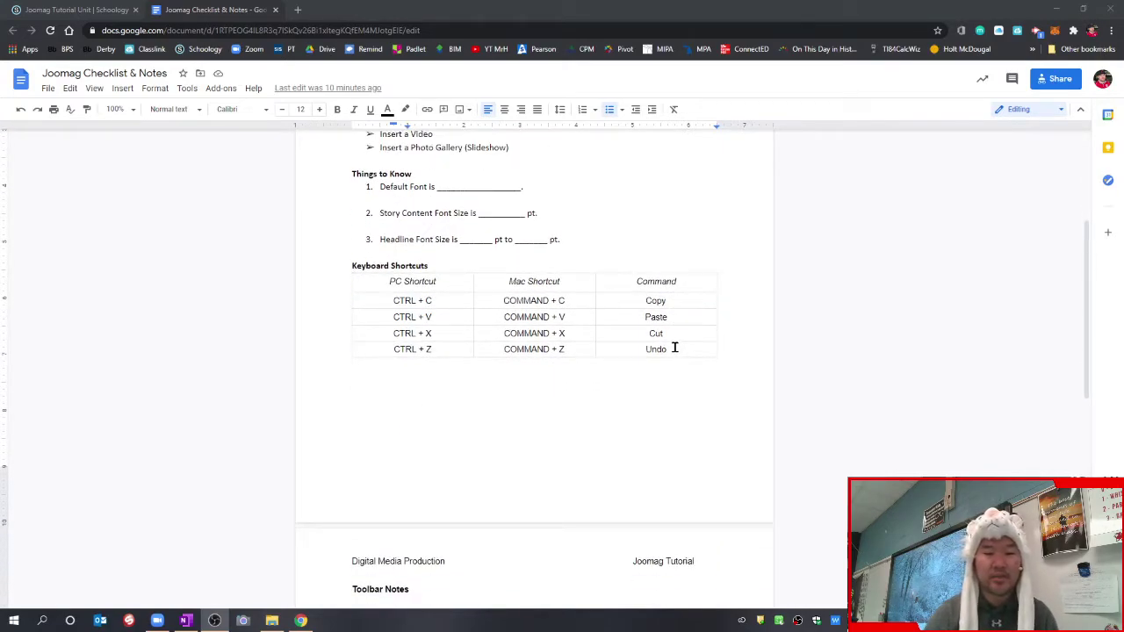
{"action": "scroll", "coordinate": [674, 348], "scroll_direction": "down", "scroll_amount": 4}
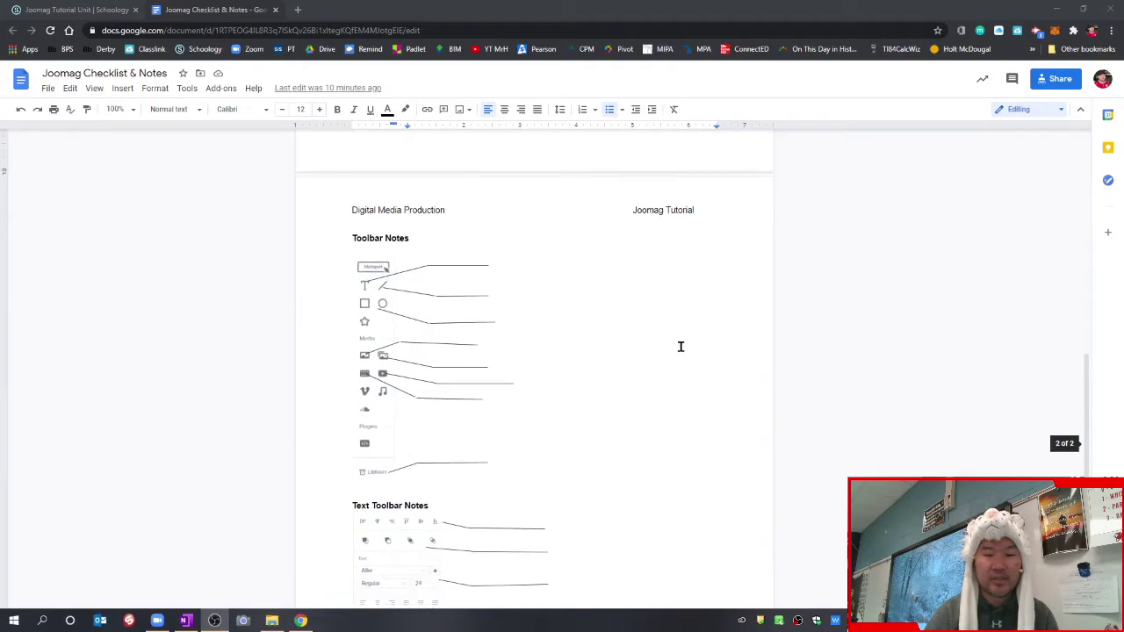
{"action": "scroll", "coordinate": [679, 345], "scroll_direction": "down", "scroll_amount": 1}
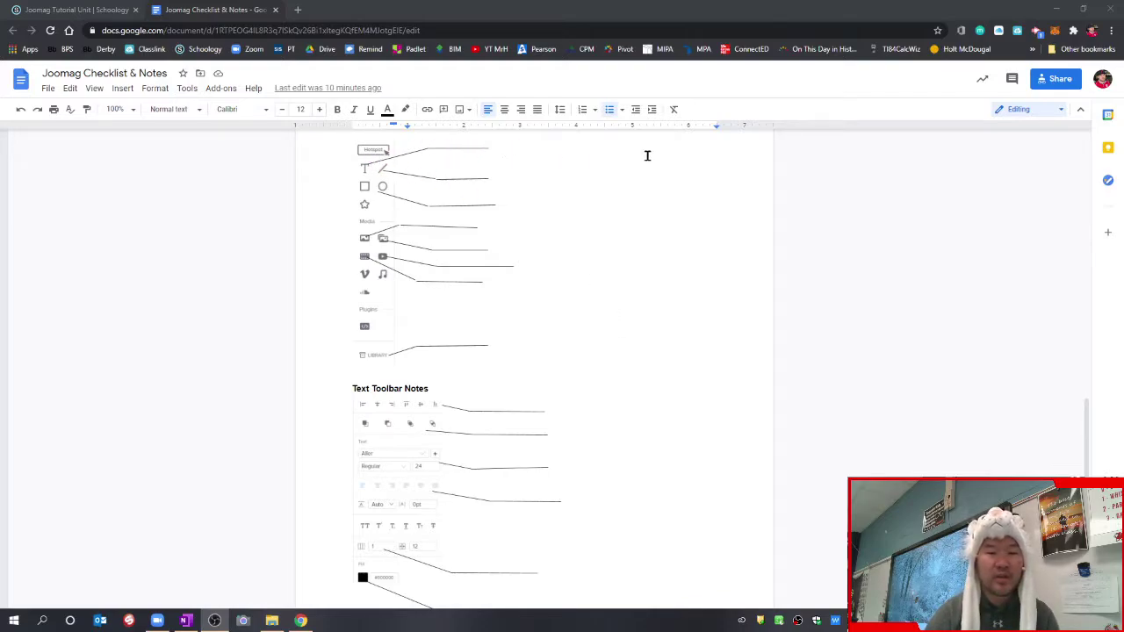
{"action": "left_click", "coordinate": [724, 393]}
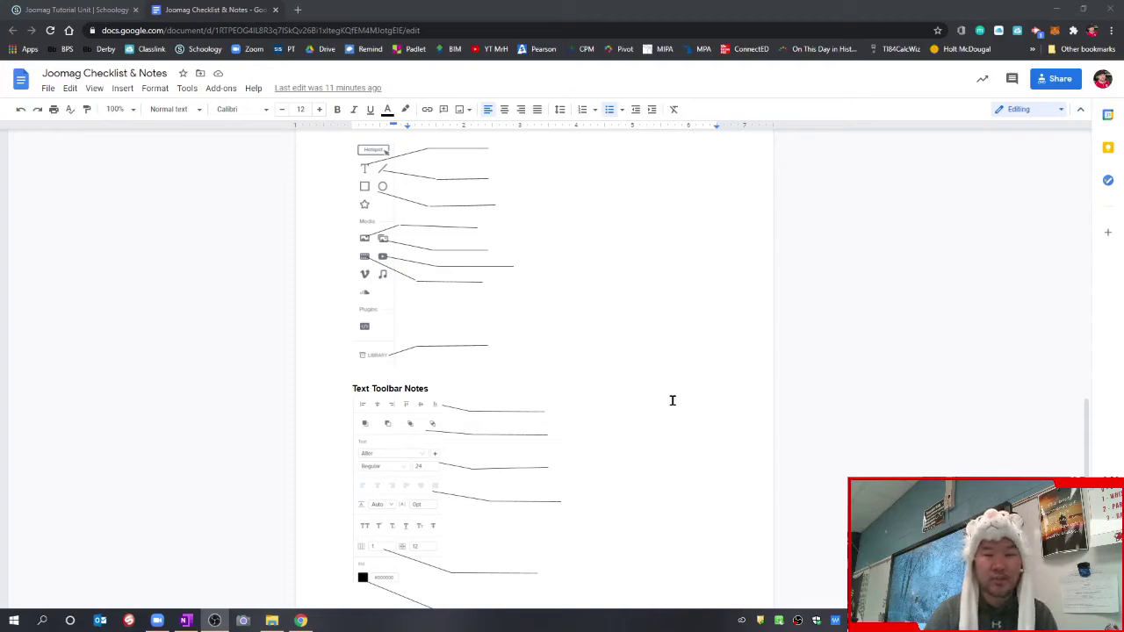
{"action": "scroll", "coordinate": [672, 401], "scroll_direction": "up", "scroll_amount": 15}
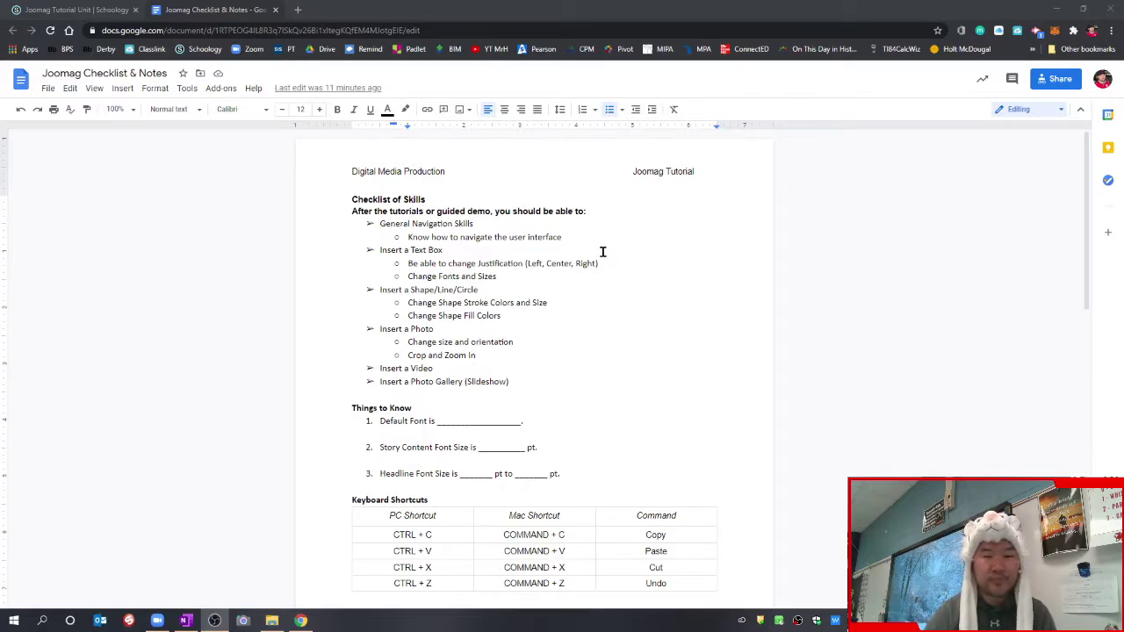
Step: Switch to the Schoology course page, open Joomag from its header link, and open the DMP 2020 - 2021 collection
{"action": "left_click", "coordinate": [79, 9]}
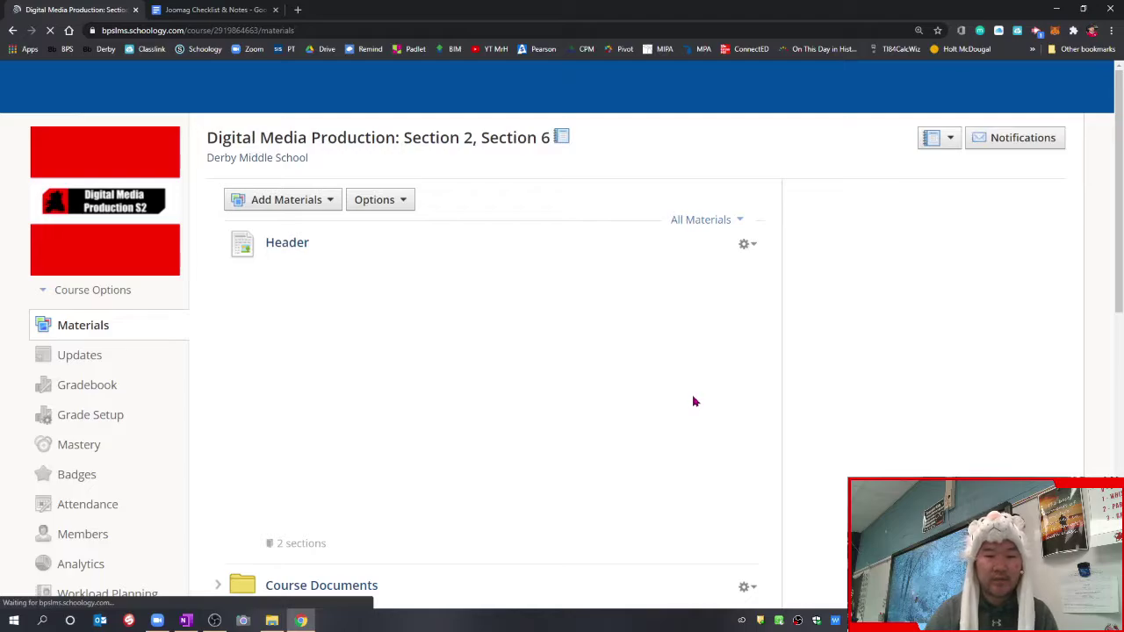
{"action": "scroll", "coordinate": [691, 401], "scroll_direction": "down", "scroll_amount": 2}
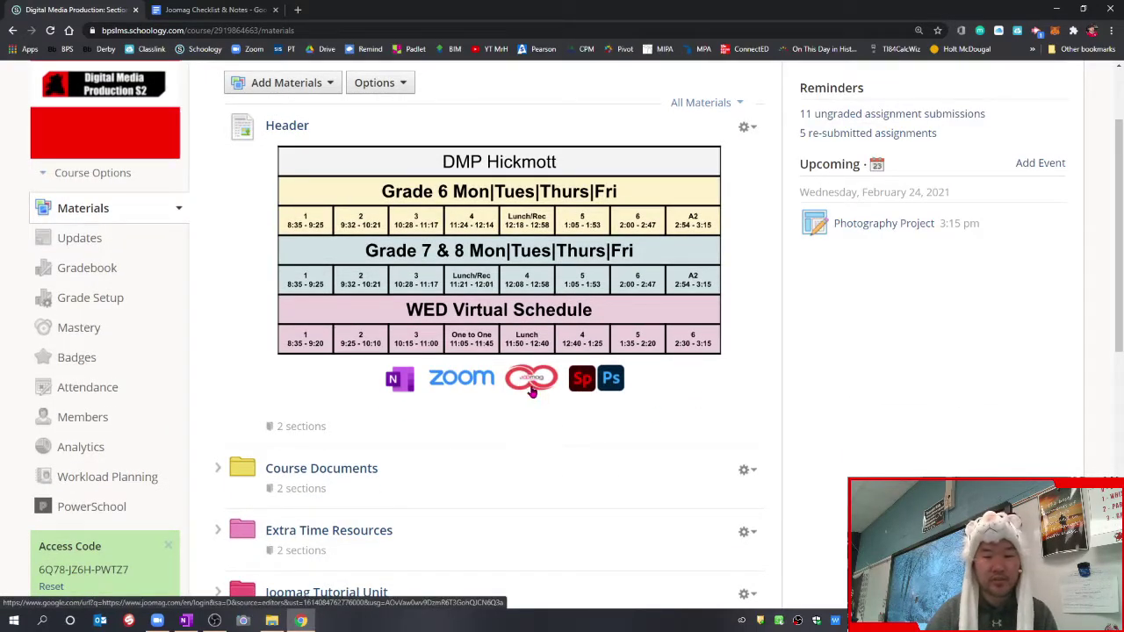
{"action": "left_click", "coordinate": [537, 381]}
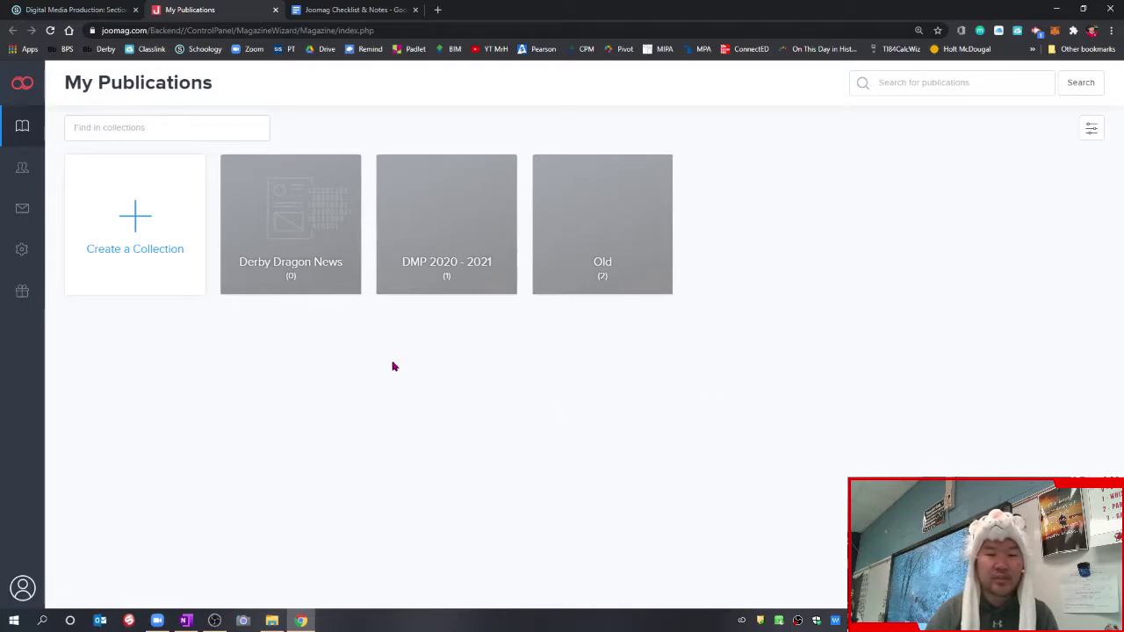
{"action": "left_click", "coordinate": [458, 219]}
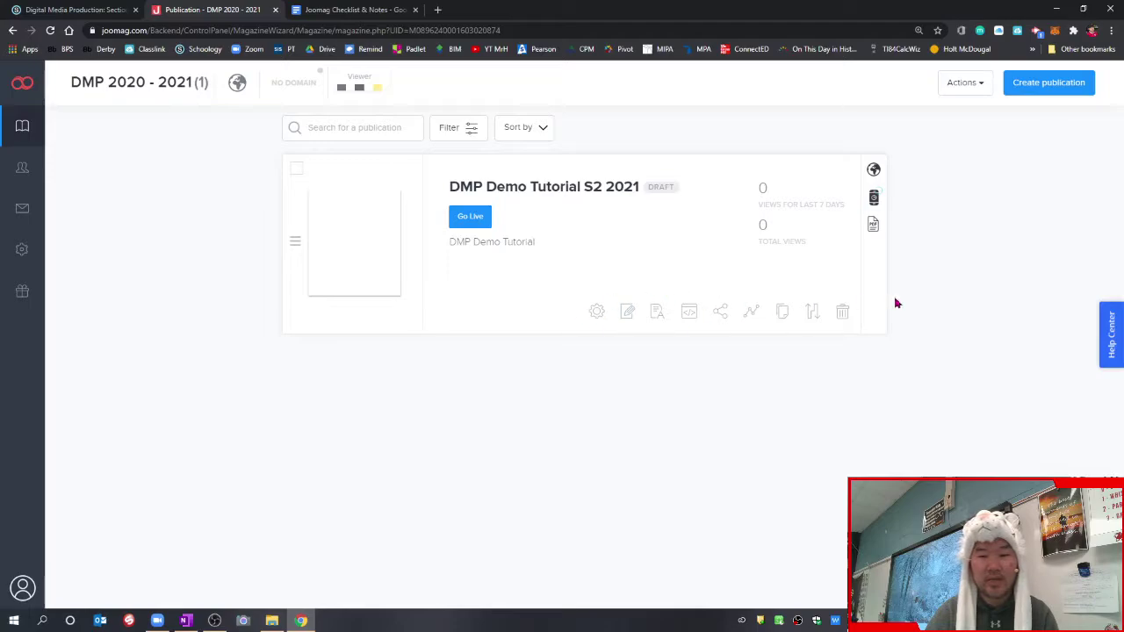
Step: View the DMP Demo Tutorial S2 2021 publication, page forward through it, and display its pages overview
{"action": "left_click", "coordinate": [341, 230]}
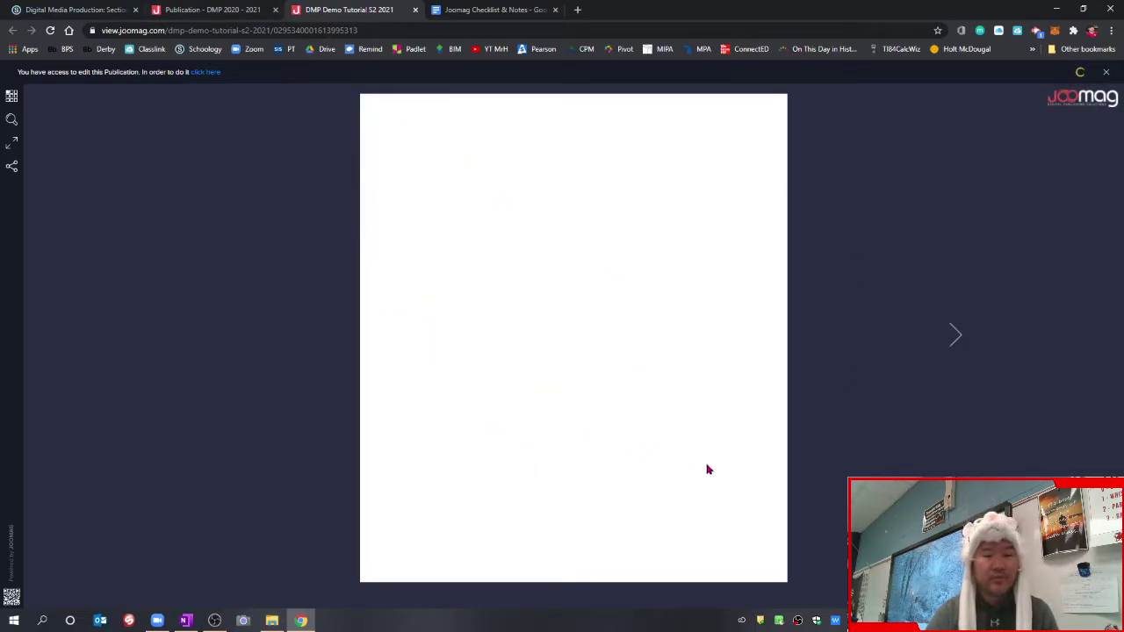
{"action": "left_click", "coordinate": [955, 334]}
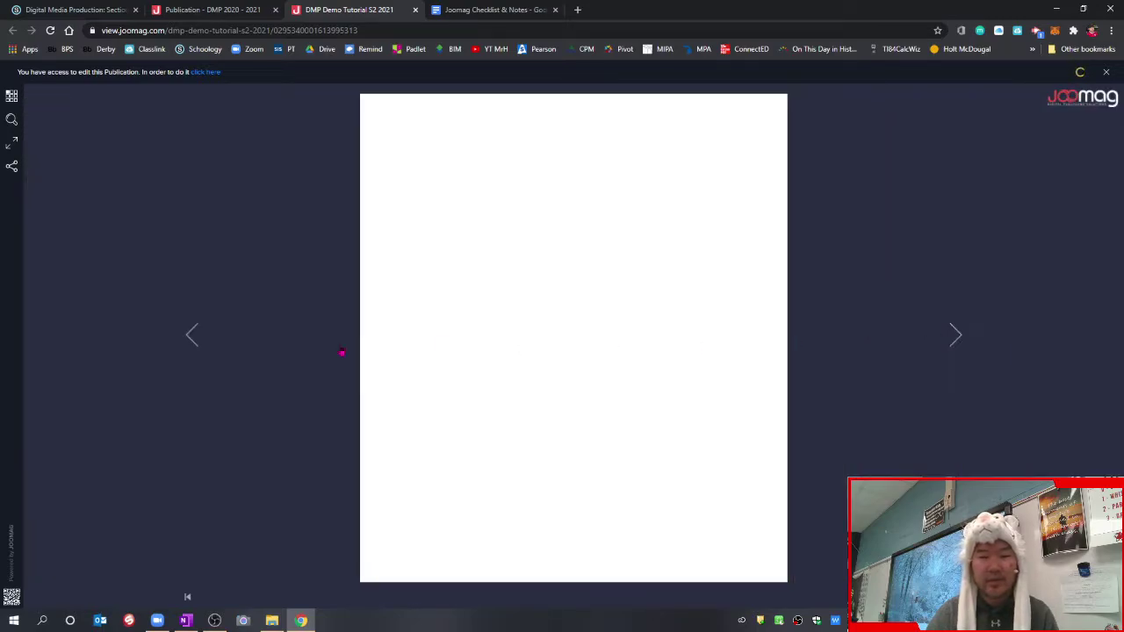
{"action": "left_click", "coordinate": [952, 334]}
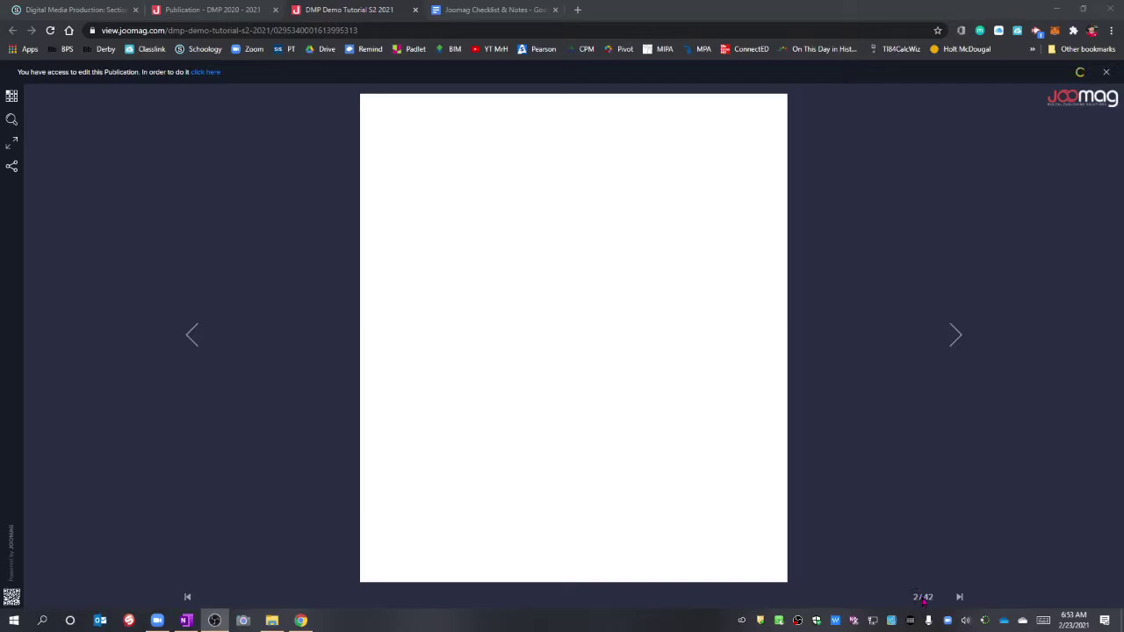
{"action": "left_click", "coordinate": [954, 334]}
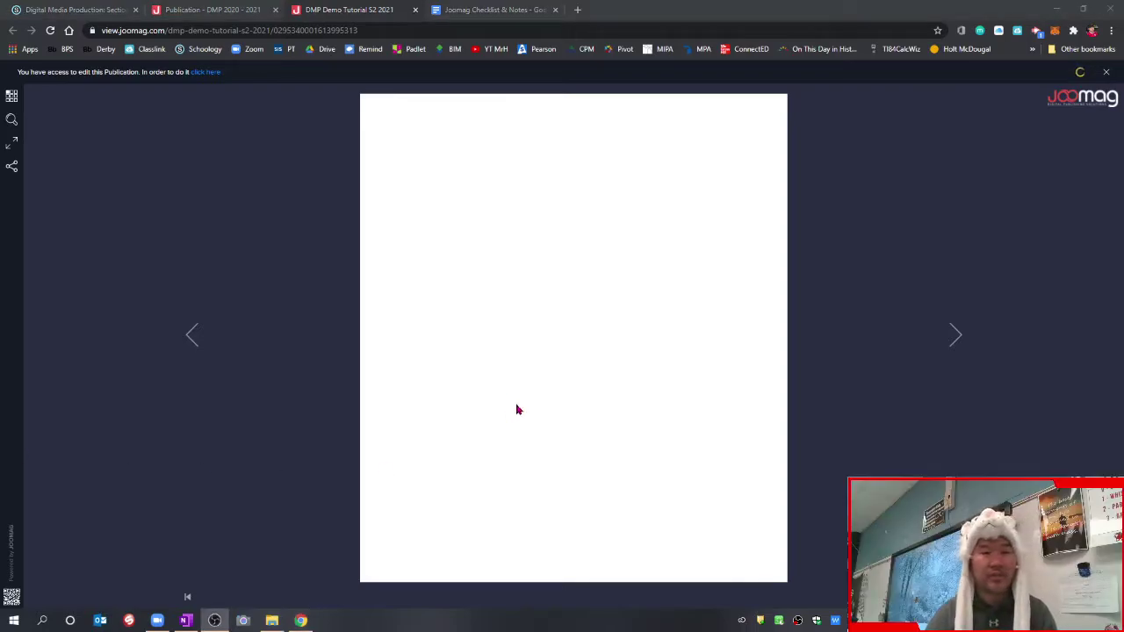
{"action": "left_click", "coordinate": [15, 99]}
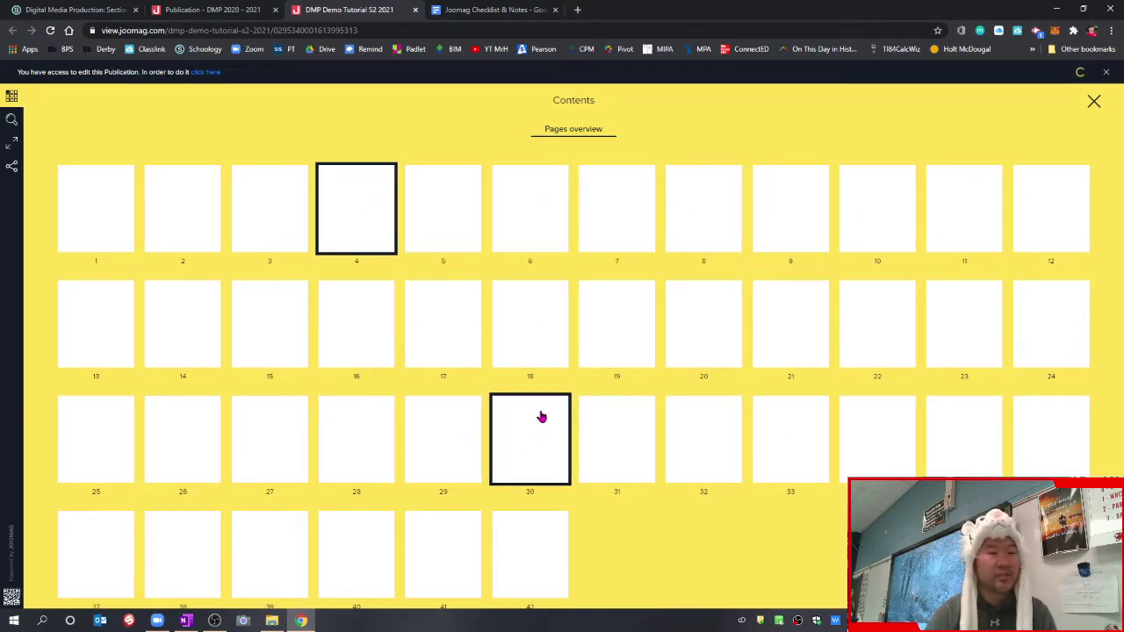
Step: Switch to the Schoology course and open the Joomag Tutorial Unit folder containing the Student Page Assignments link
{"action": "left_click", "coordinate": [66, 12]}
{"action": "scroll", "coordinate": [550, 422], "scroll_direction": "down", "scroll_amount": 2}
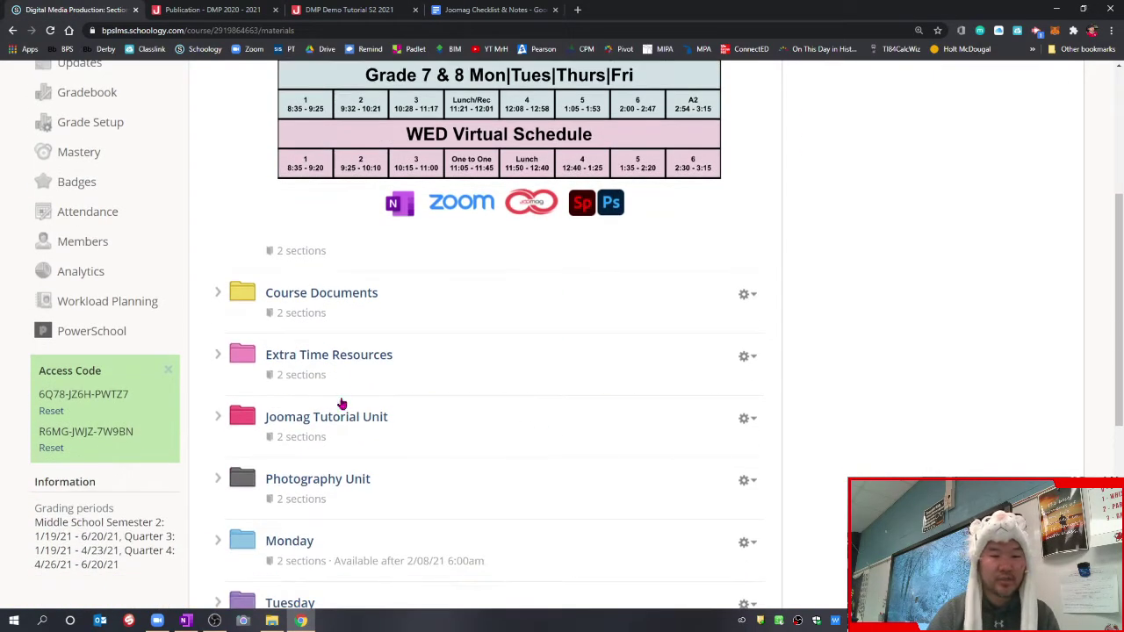
{"action": "left_click", "coordinate": [337, 418]}
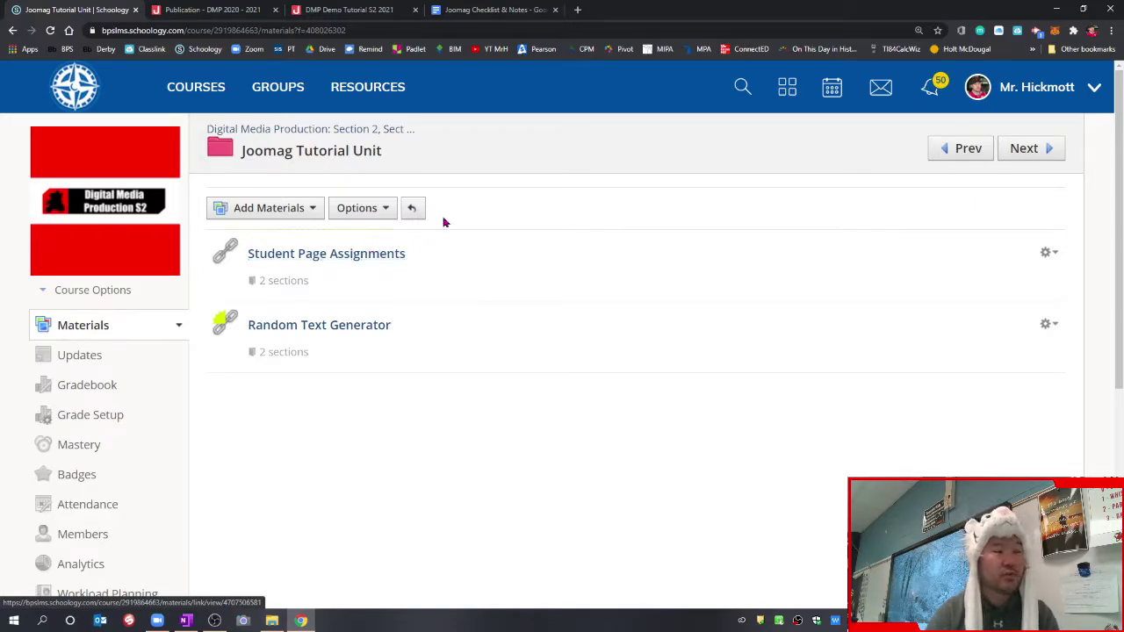
Step: Return to the publication's pages overview, go to page 42, and open that page in the Joomag editor
{"action": "left_click", "coordinate": [348, 10]}
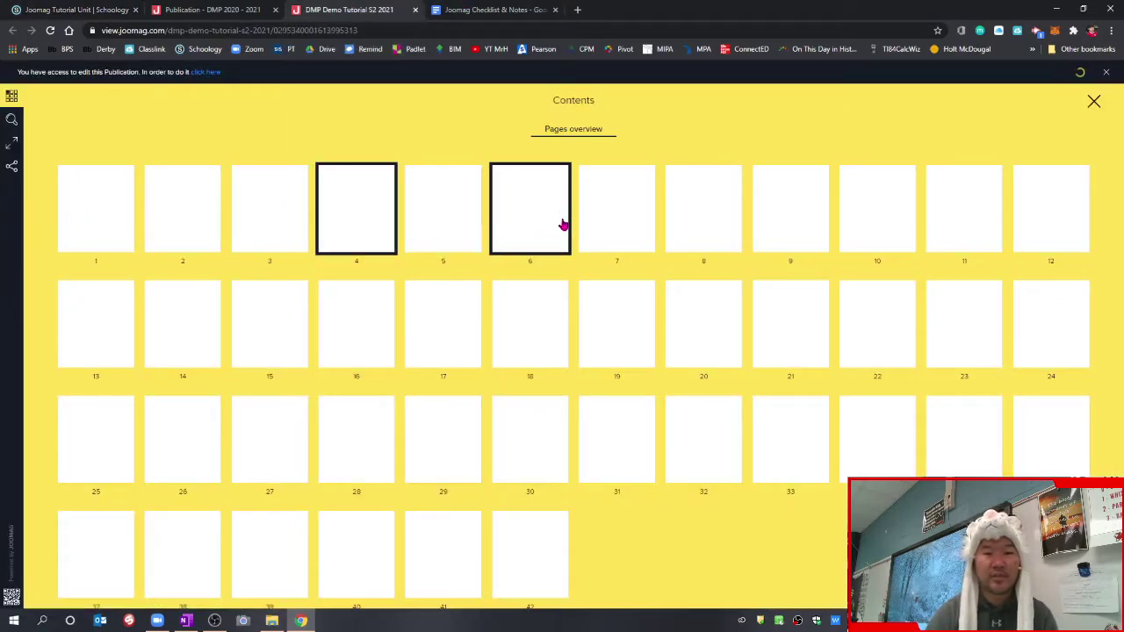
{"action": "left_click", "coordinate": [534, 581]}
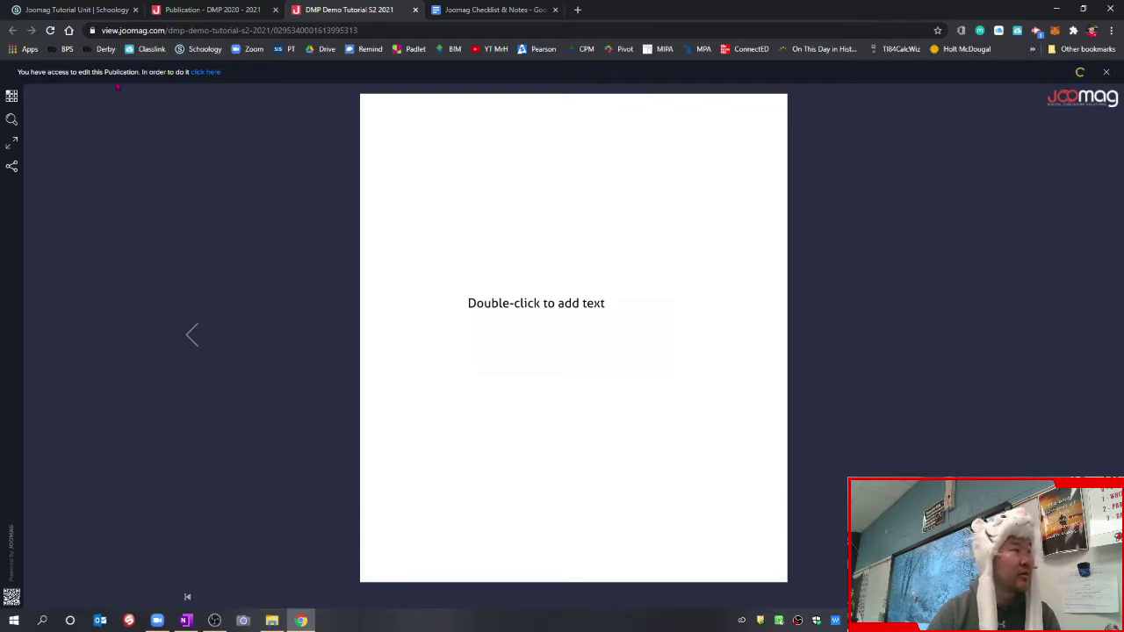
{"action": "left_click", "coordinate": [209, 73]}
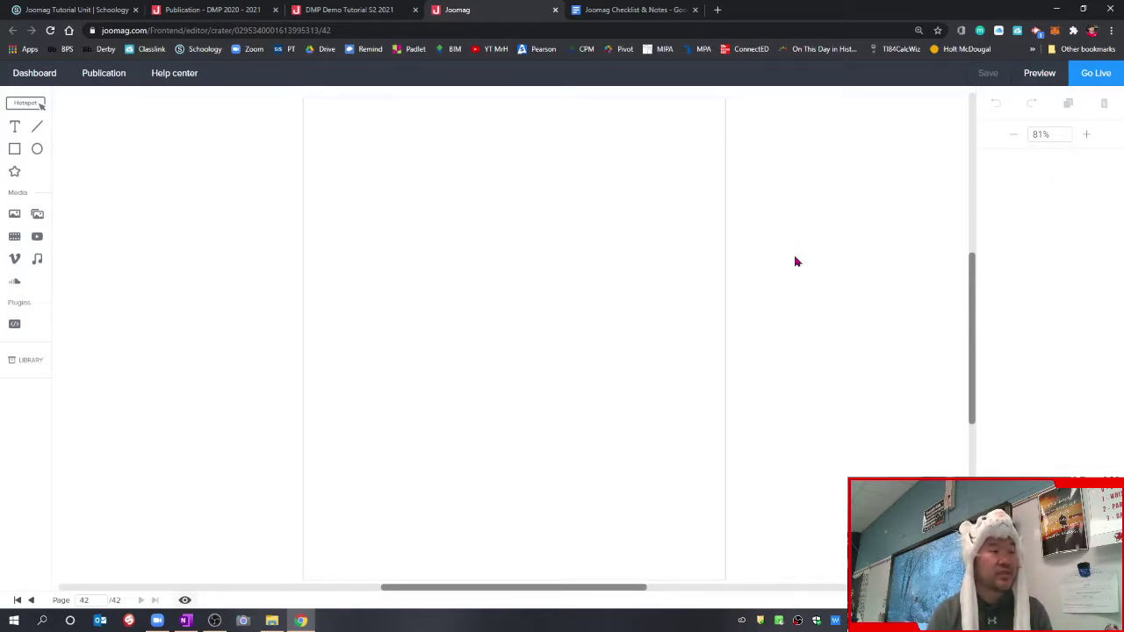
Step: Try magnifying page 42 to 131%, and restore the 81% zoom with the whole page in view
{"action": "left_click", "coordinate": [1086, 135]}
{"action": "left_click", "coordinate": [1086, 135]}
{"action": "scroll", "coordinate": [608, 341], "scroll_direction": "up", "scroll_amount": 2}
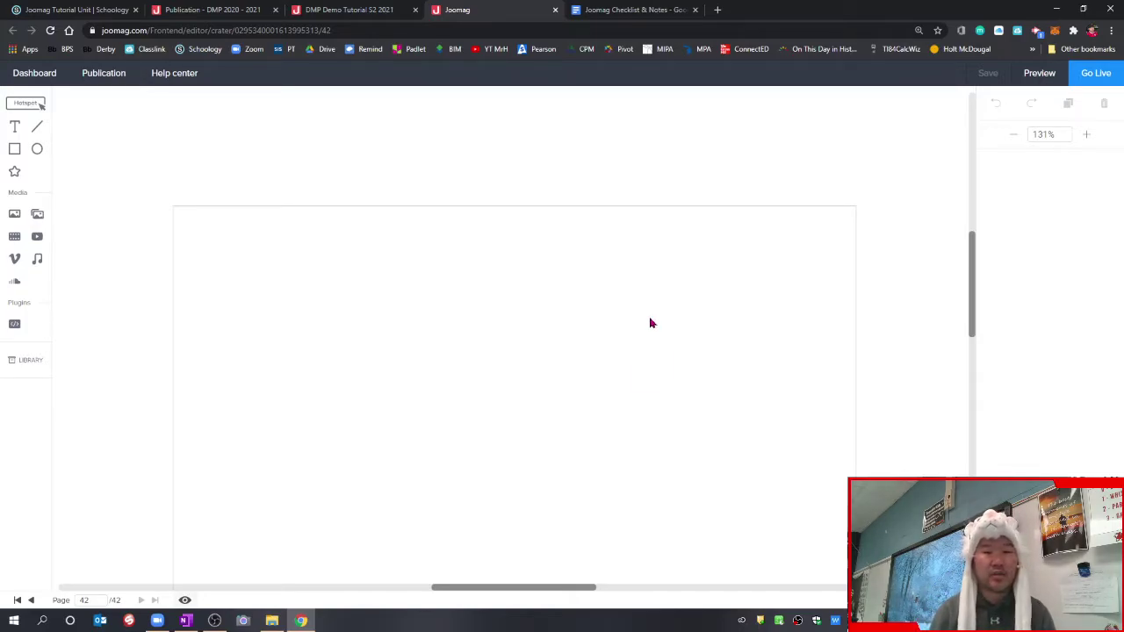
{"action": "left_click", "coordinate": [1012, 140]}
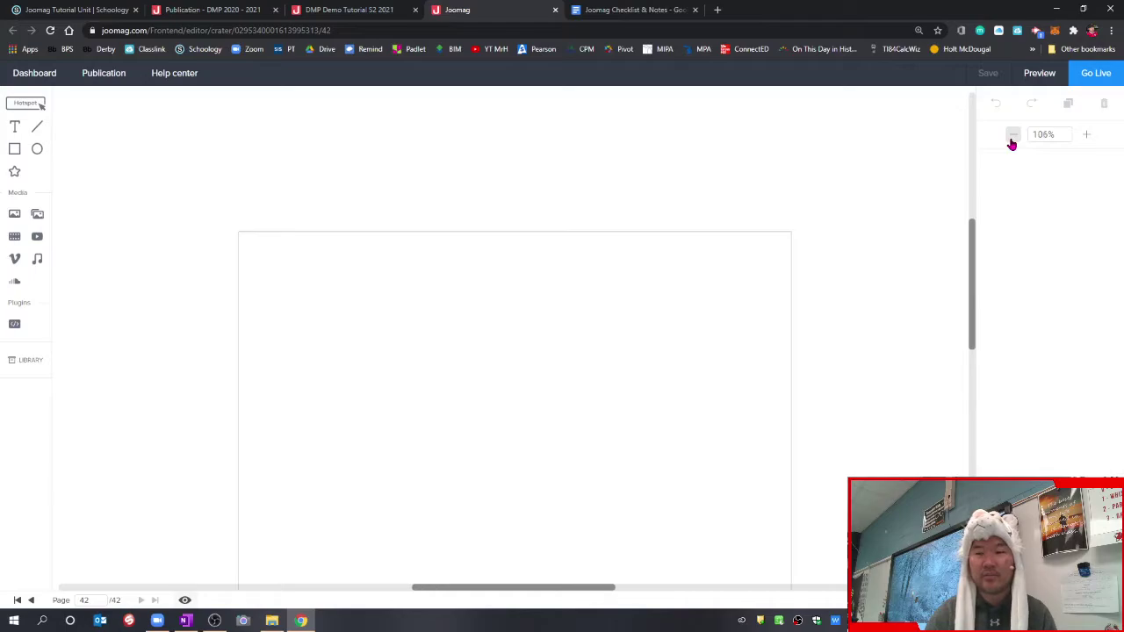
{"action": "left_click", "coordinate": [1011, 141]}
{"action": "scroll", "coordinate": [837, 296], "scroll_direction": "down", "scroll_amount": 3}
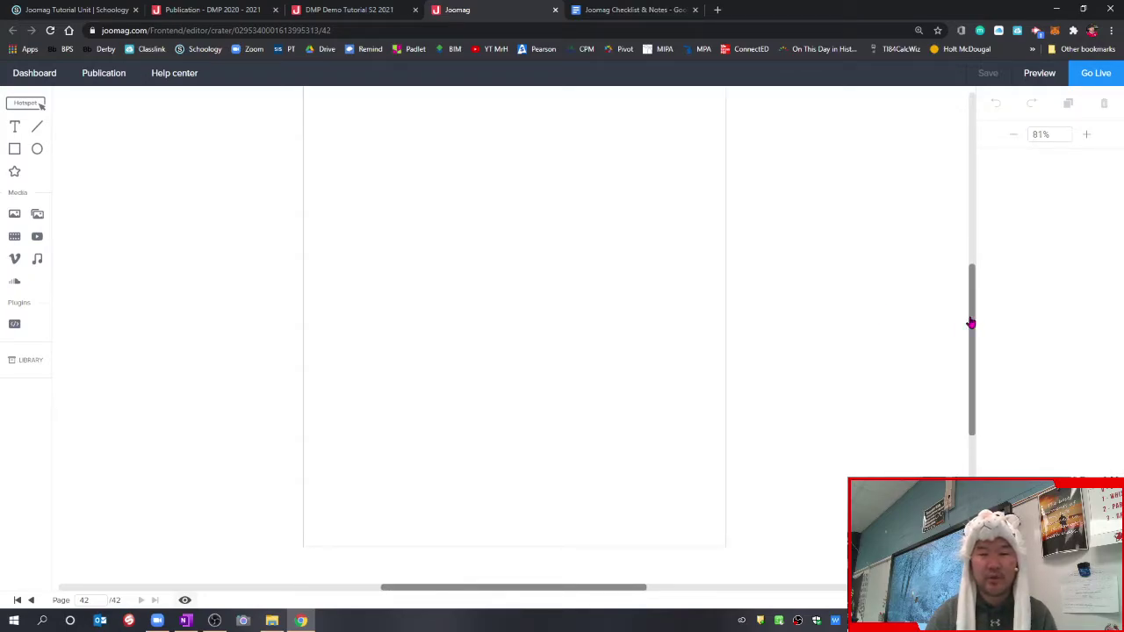
{"action": "left_click_drag", "start_coordinate": [973, 318], "coordinate": [975, 308]}
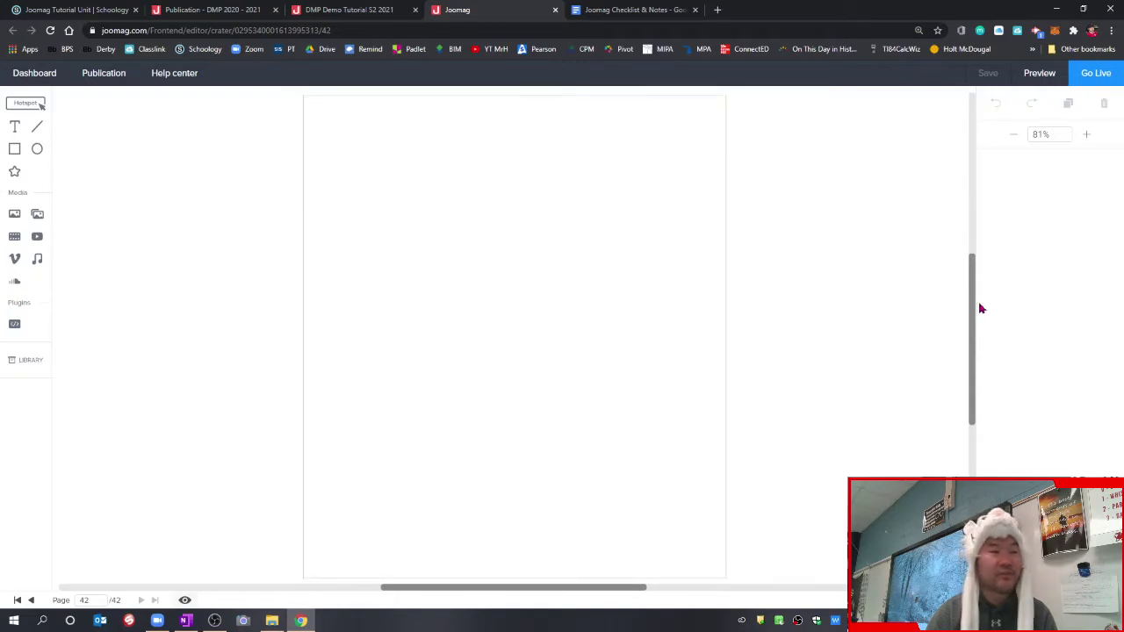
Step: Zoom page 42 to 131% and adjust the view vertically and horizontally to show the upper part of the page
{"action": "left_click", "coordinate": [1087, 136]}
{"action": "left_click", "coordinate": [1086, 136]}
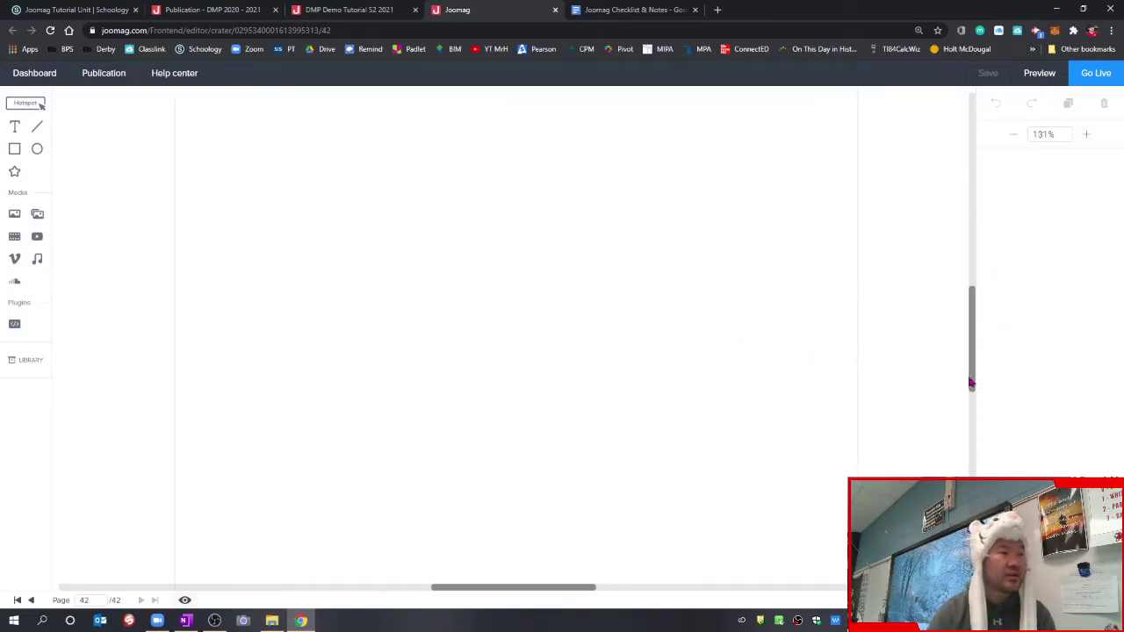
{"action": "left_click_drag", "start_coordinate": [971, 328], "coordinate": [978, 283]}
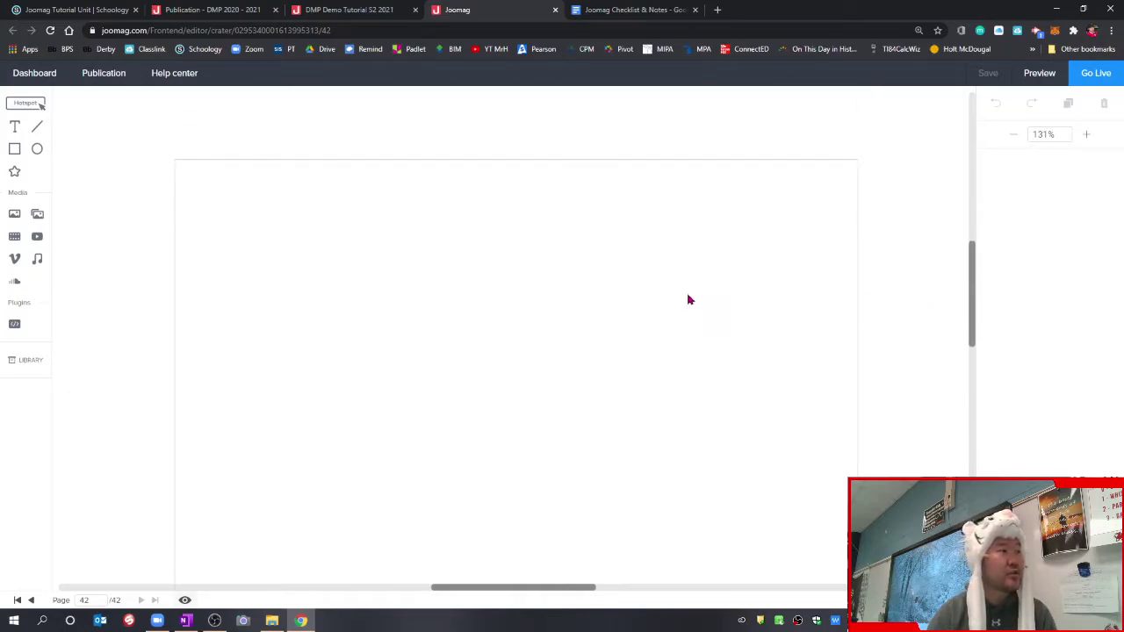
{"action": "scroll", "coordinate": [693, 301], "scroll_direction": "down", "scroll_amount": 1}
{"action": "scroll", "coordinate": [699, 304], "scroll_direction": "down", "scroll_amount": 1}
{"action": "scroll", "coordinate": [703, 304], "scroll_direction": "up", "scroll_amount": 2}
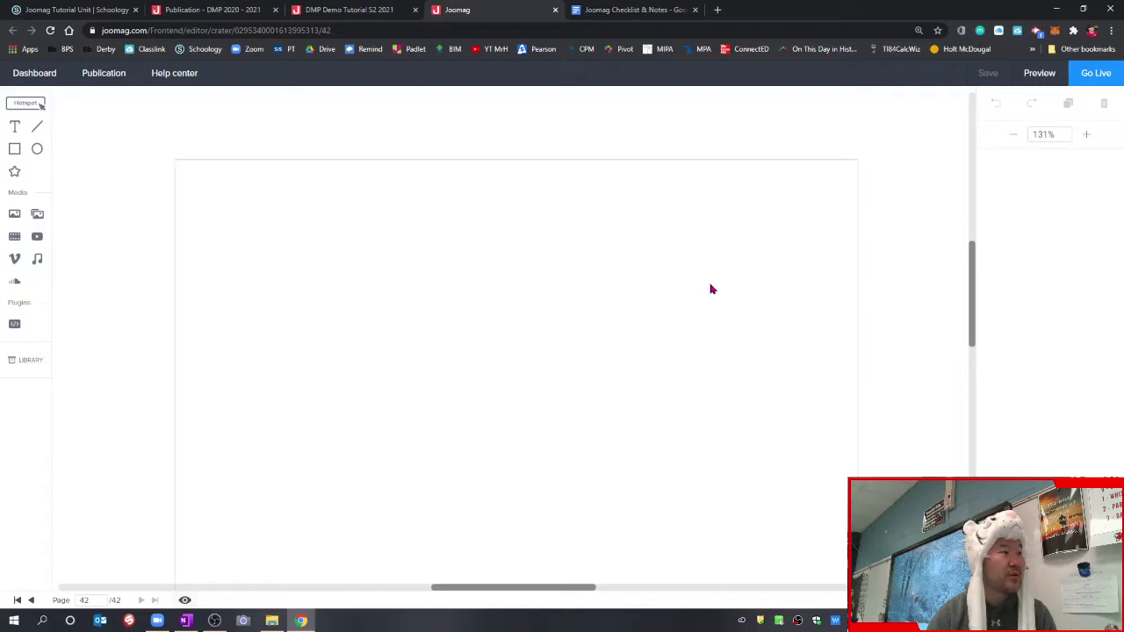
{"action": "mouse_move", "coordinate": [541, 590]}
{"action": "left_mouse_down"}
{"action": "mouse_move", "coordinate": [491, 591]}
{"action": "mouse_move", "coordinate": [617, 593]}
{"action": "mouse_move", "coordinate": [535, 594]}
{"action": "mouse_move", "coordinate": [553, 594]}
{"action": "left_mouse_up"}
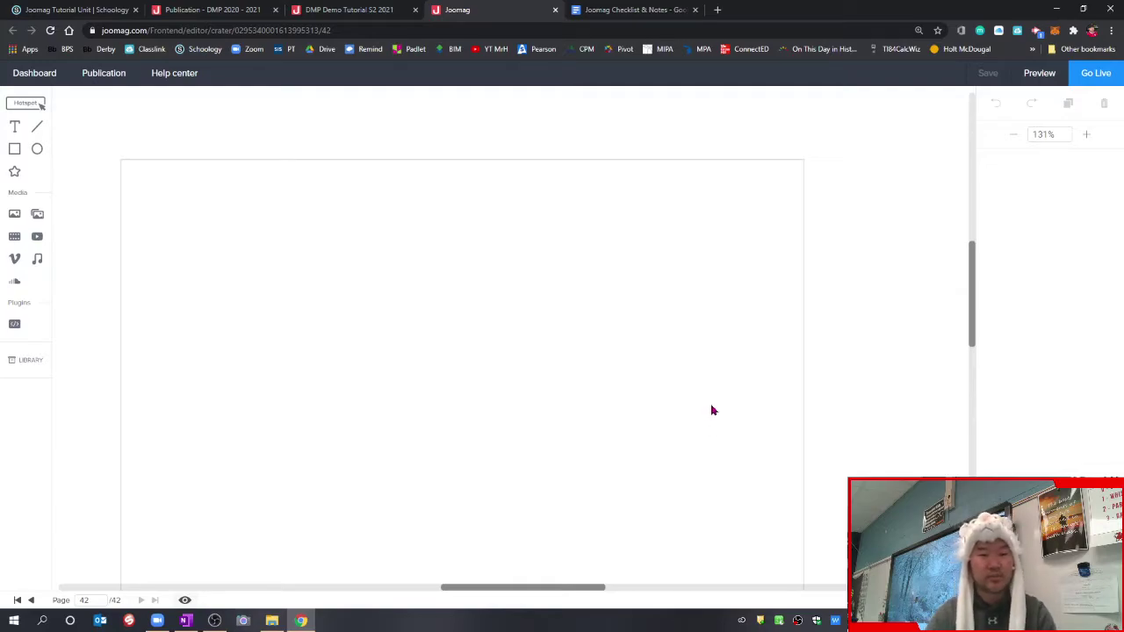
{"action": "left_click_drag", "start_coordinate": [571, 592], "coordinate": [571, 593]}
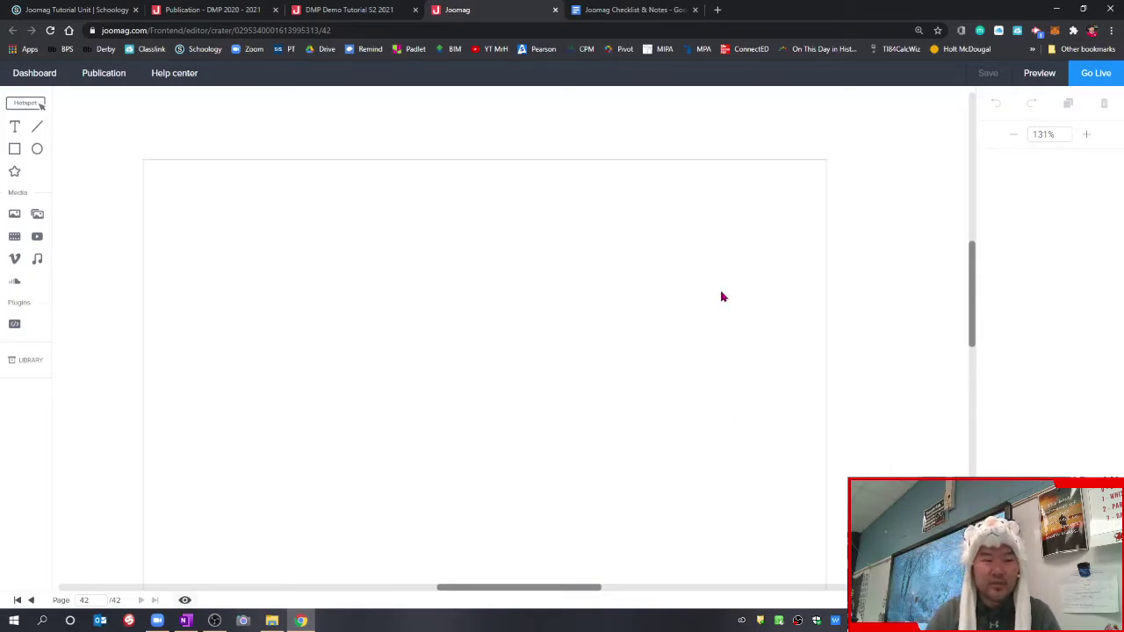
Step: Visit the DMP 2020 - 2021 collection through the editor's dashboard link, switch between it and the editor, and close the extra collection tab
{"action": "left_click", "coordinate": [48, 82]}
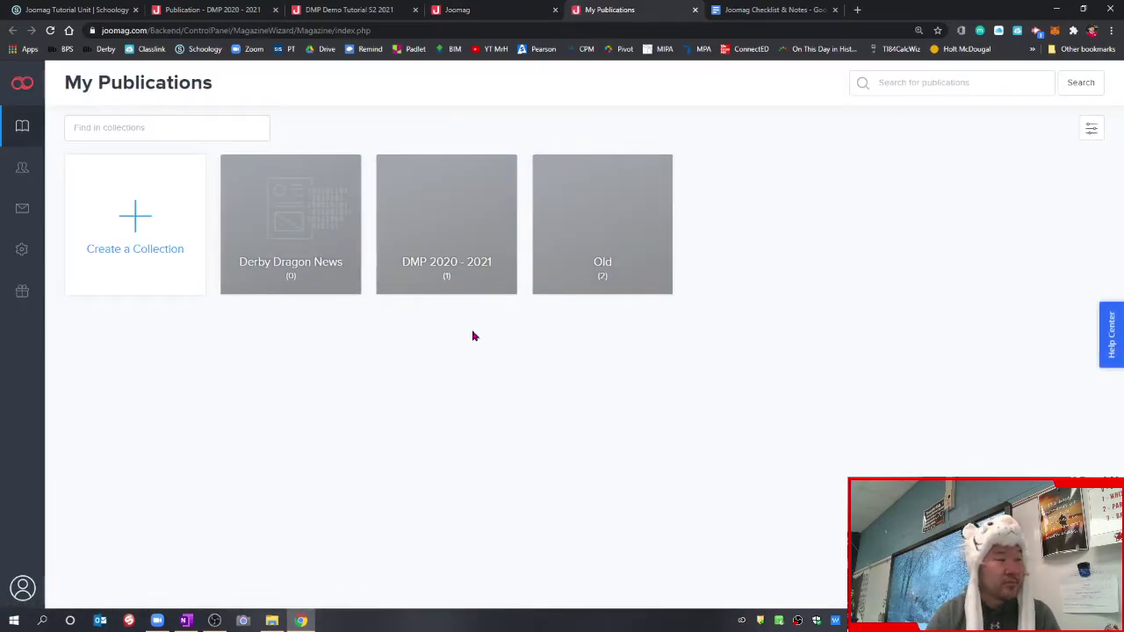
{"action": "left_click", "coordinate": [431, 254]}
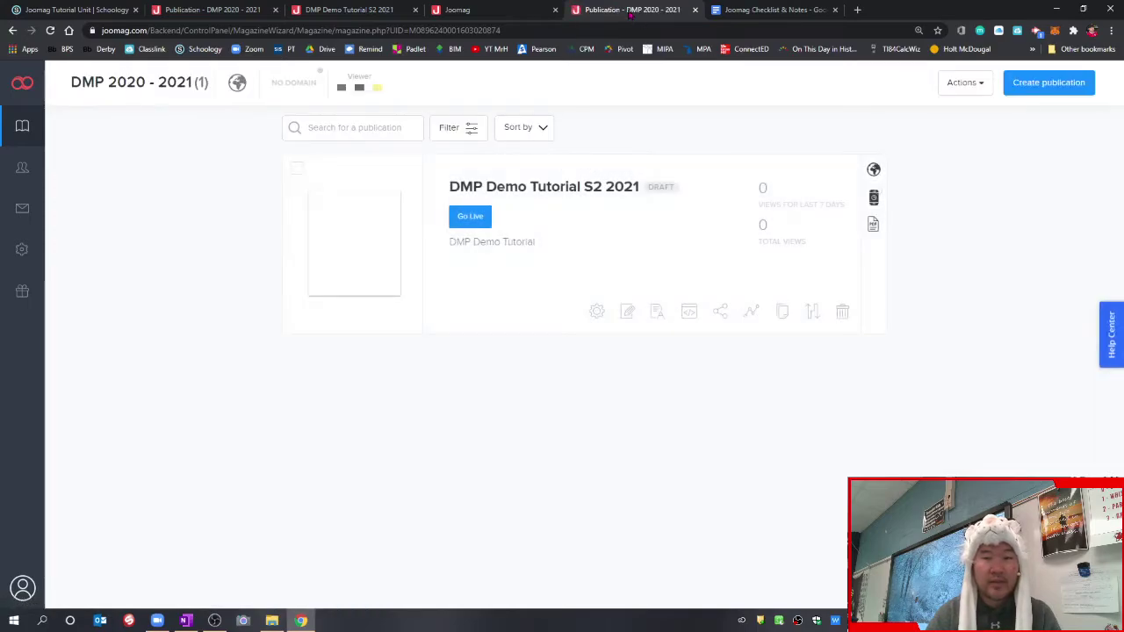
{"action": "left_click", "coordinate": [480, 13]}
{"action": "left_click", "coordinate": [635, 9]}
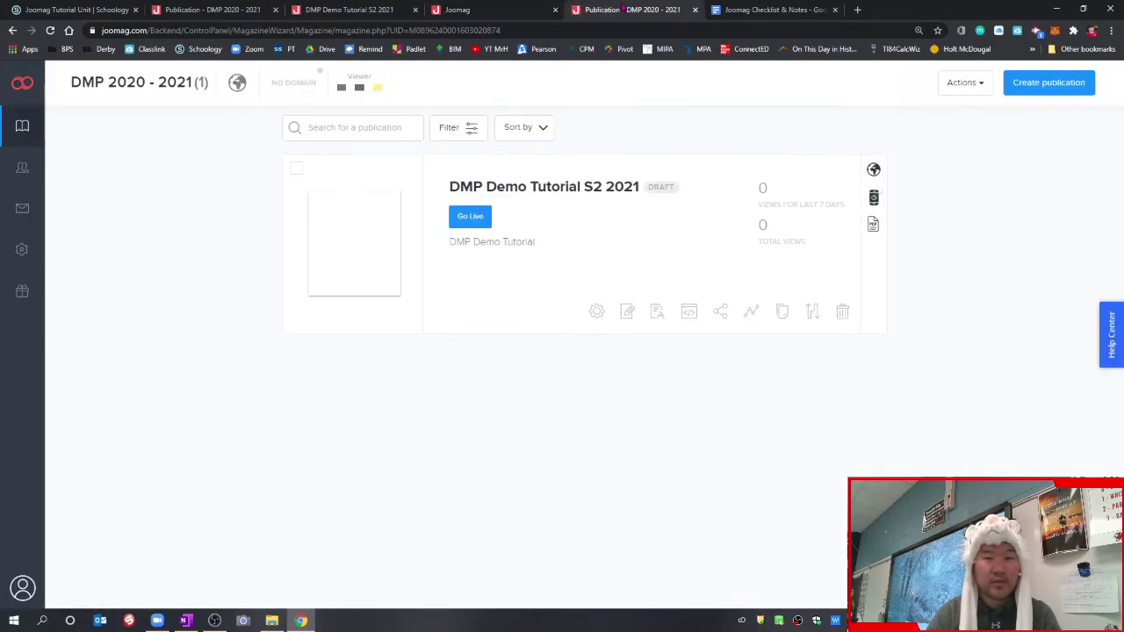
{"action": "left_click", "coordinate": [504, 12]}
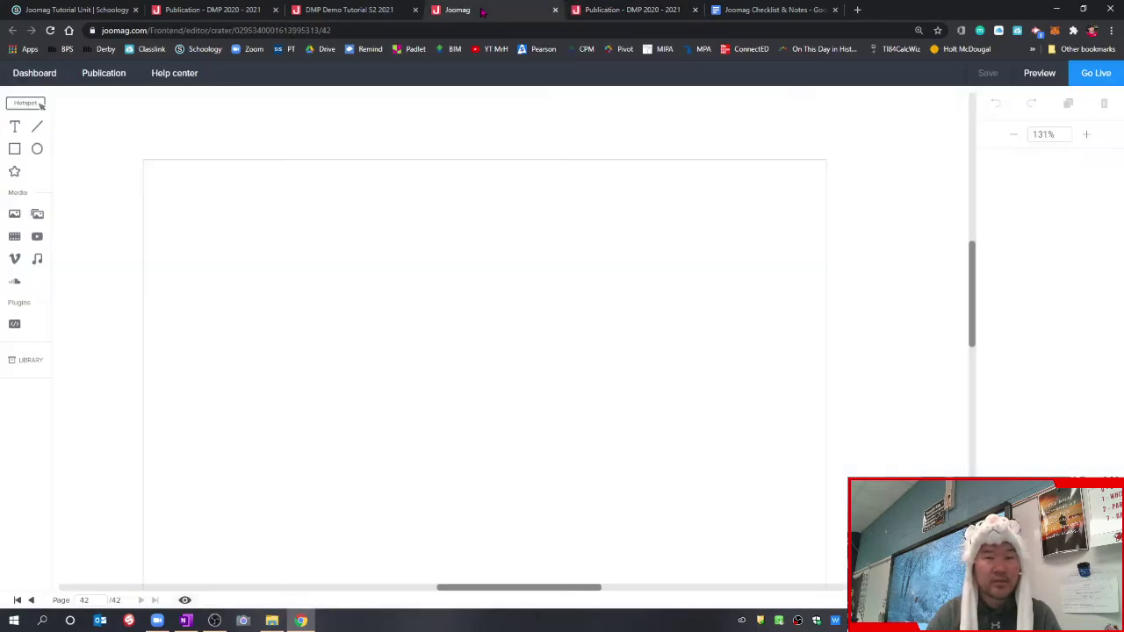
{"action": "left_click", "coordinate": [694, 10]}
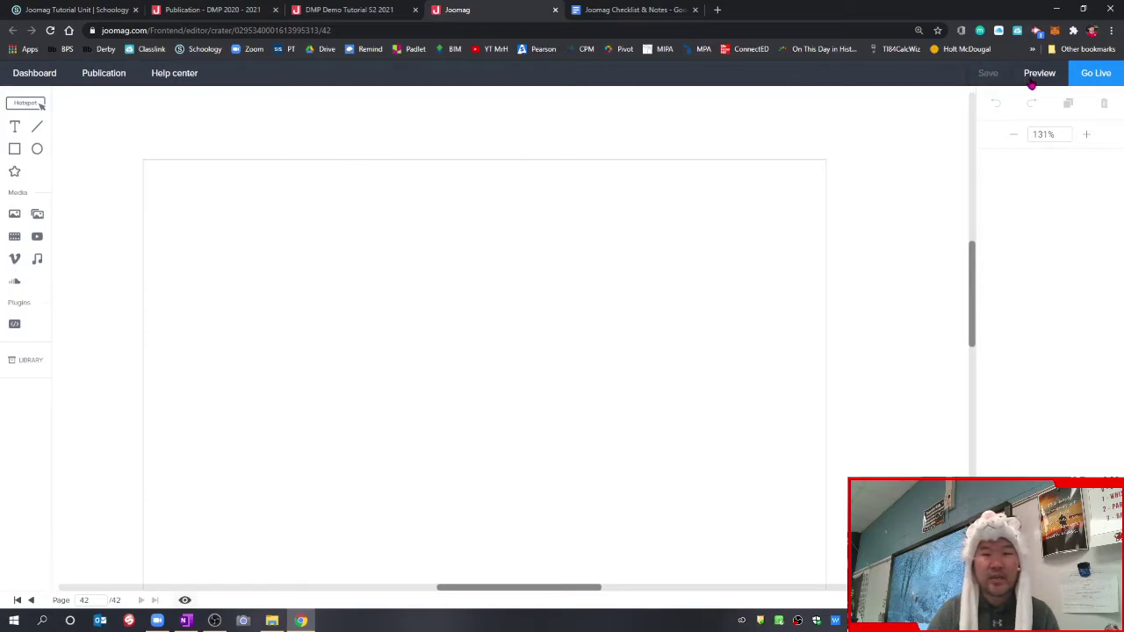
Step: Insert a square shape on page 42
{"action": "left_click", "coordinate": [14, 149]}
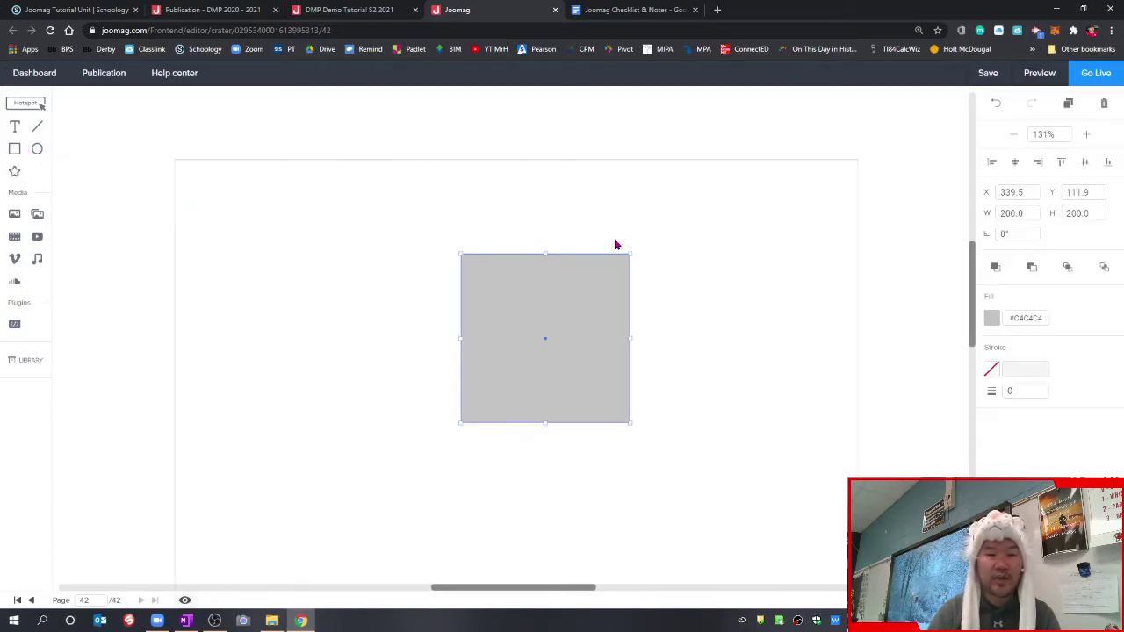
Step: Move the gray square to the upper-left corner of page 42, at about X 20, Y 15, and save the page
{"action": "left_click", "coordinate": [740, 248]}
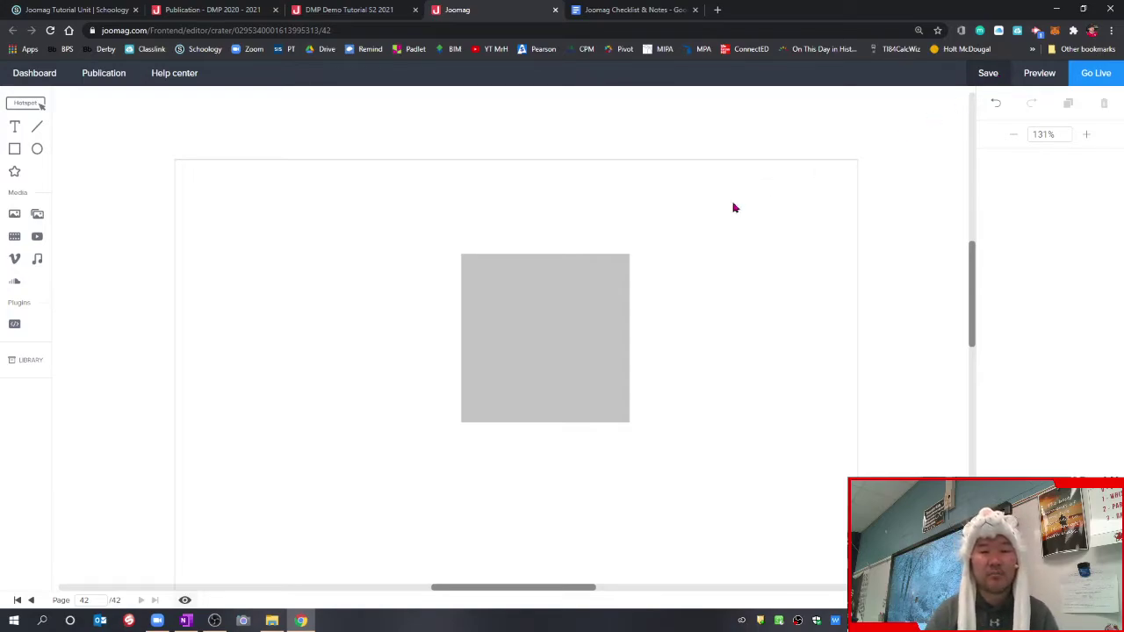
{"action": "left_click", "coordinate": [586, 305]}
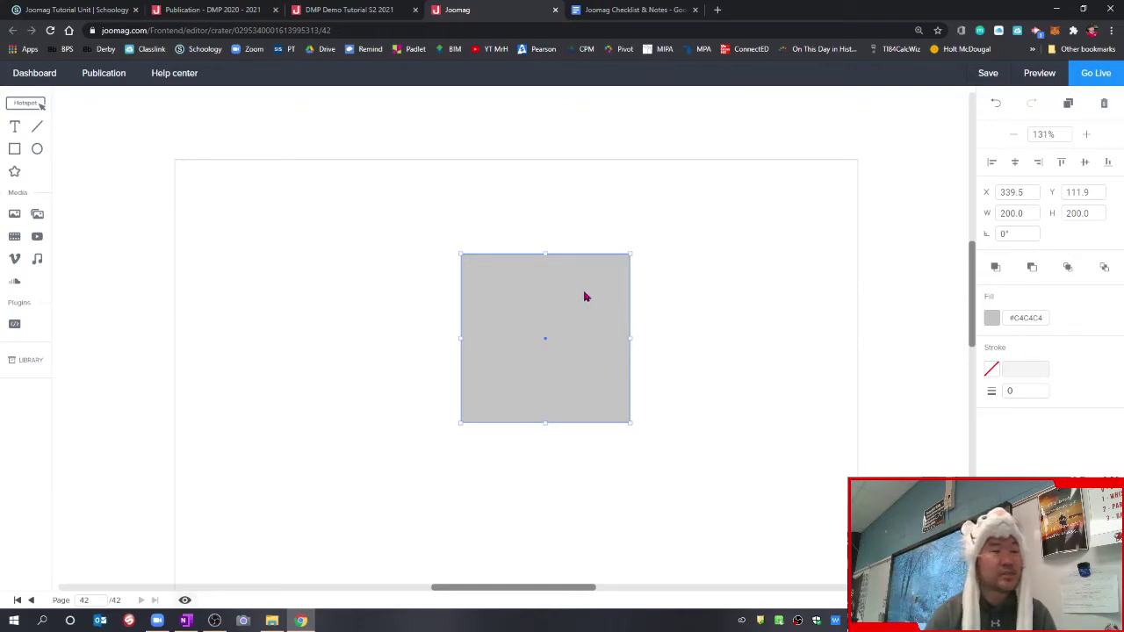
{"action": "left_click_drag", "start_coordinate": [588, 308], "coordinate": [331, 235]}
{"action": "left_click", "coordinate": [990, 75]}
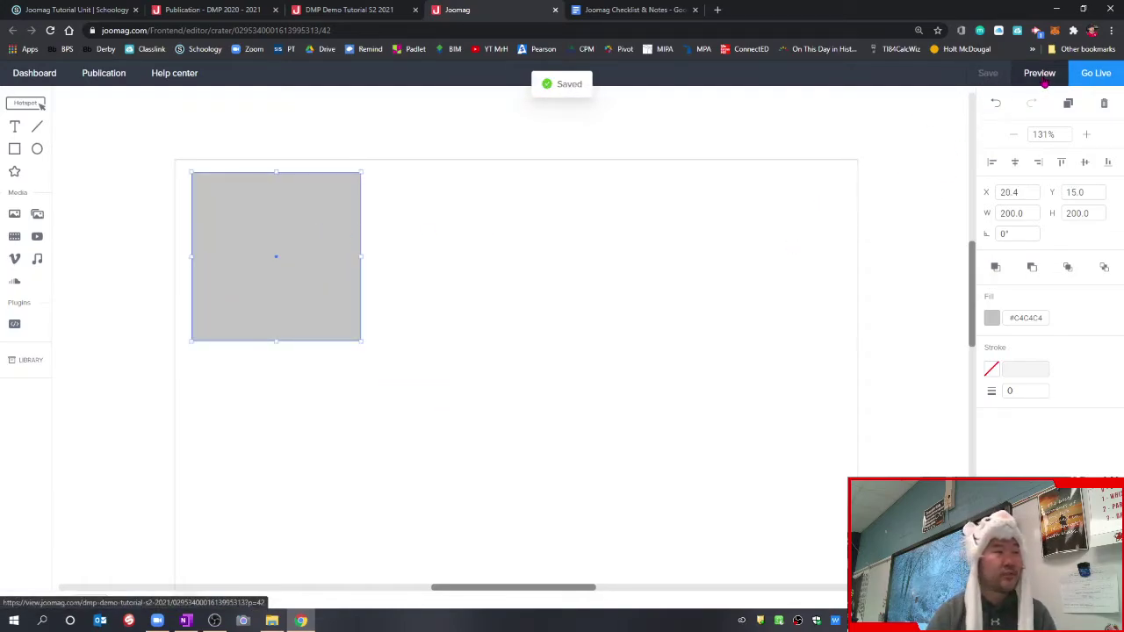
Step: Preview page 42 as readers see it, and close the preview to return to the editor
{"action": "scroll", "coordinate": [761, 473], "scroll_direction": "down", "scroll_amount": 2}
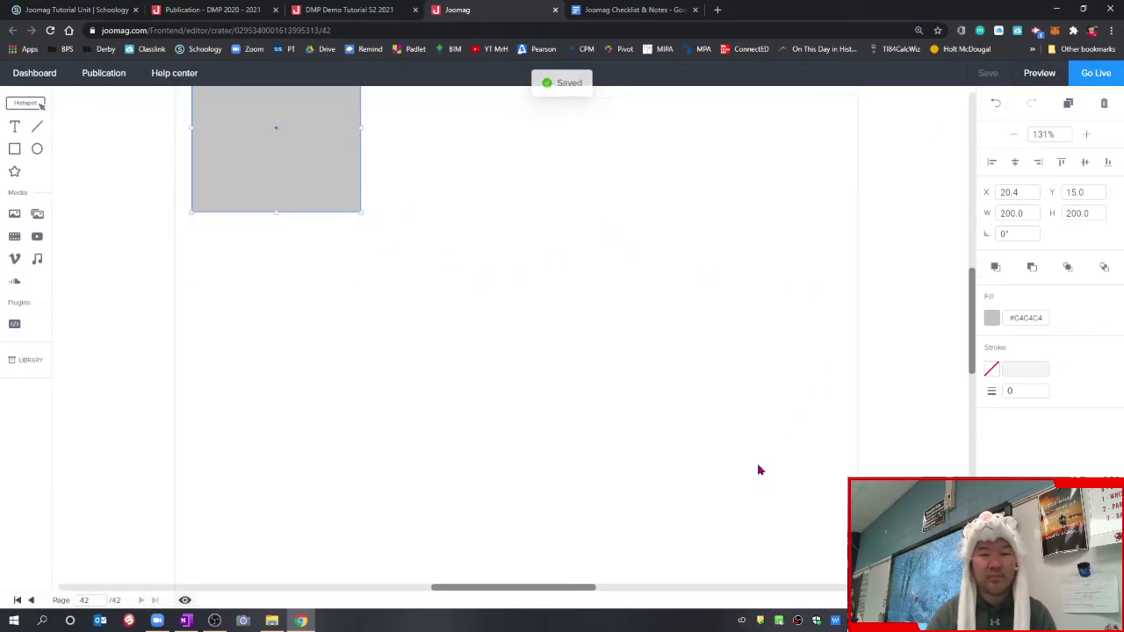
{"action": "scroll", "coordinate": [762, 470], "scroll_direction": "up", "scroll_amount": 2}
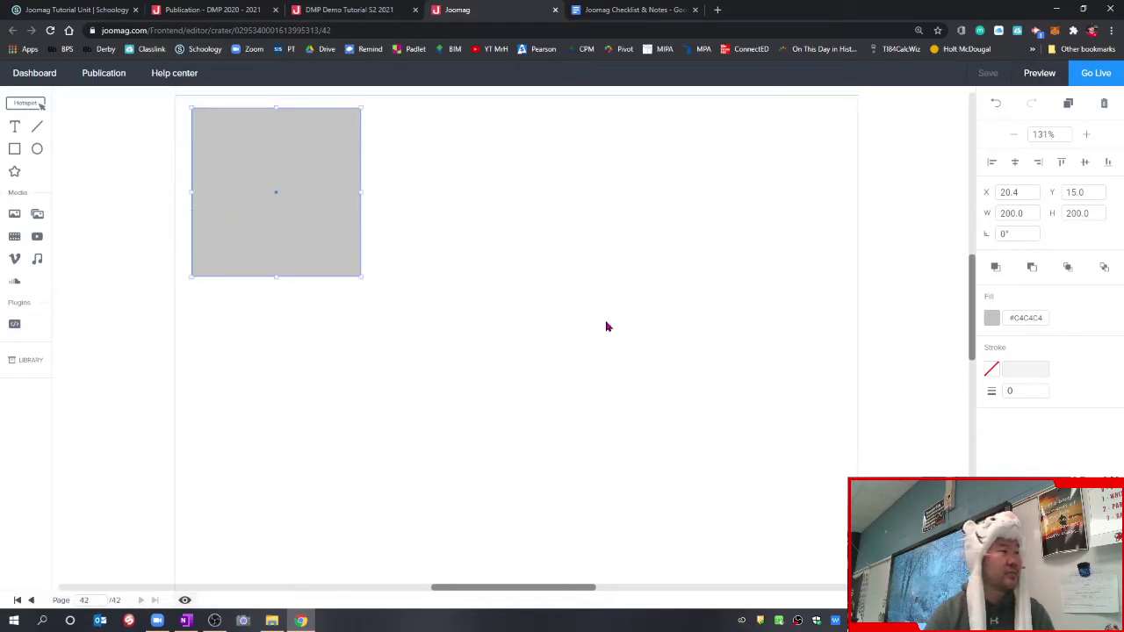
{"action": "left_click", "coordinate": [1037, 74]}
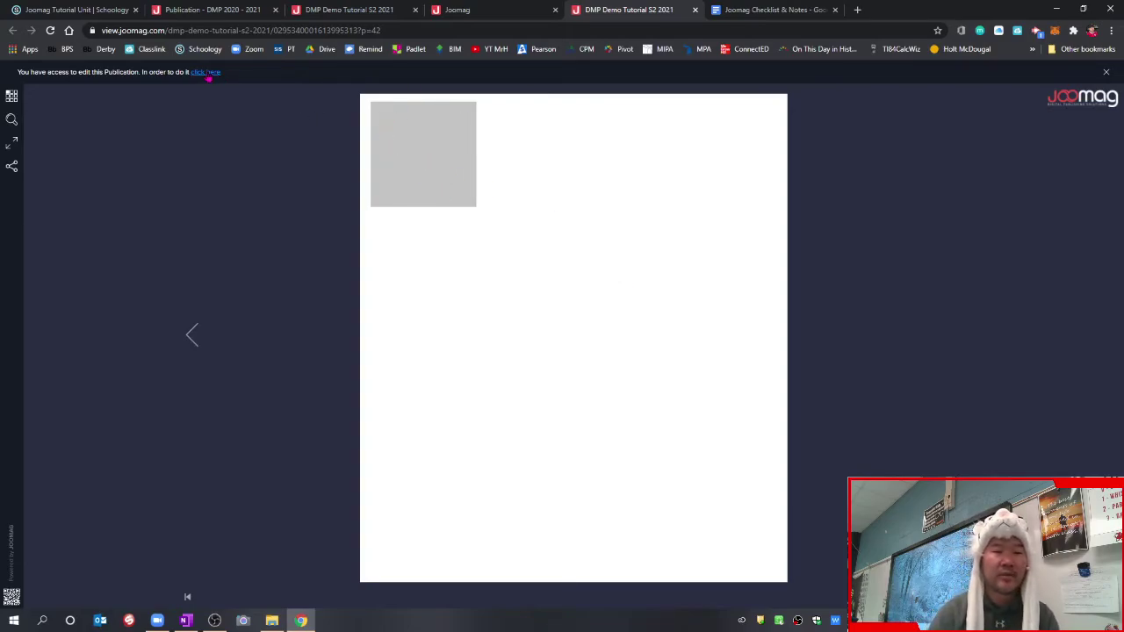
{"action": "left_click", "coordinate": [694, 9]}
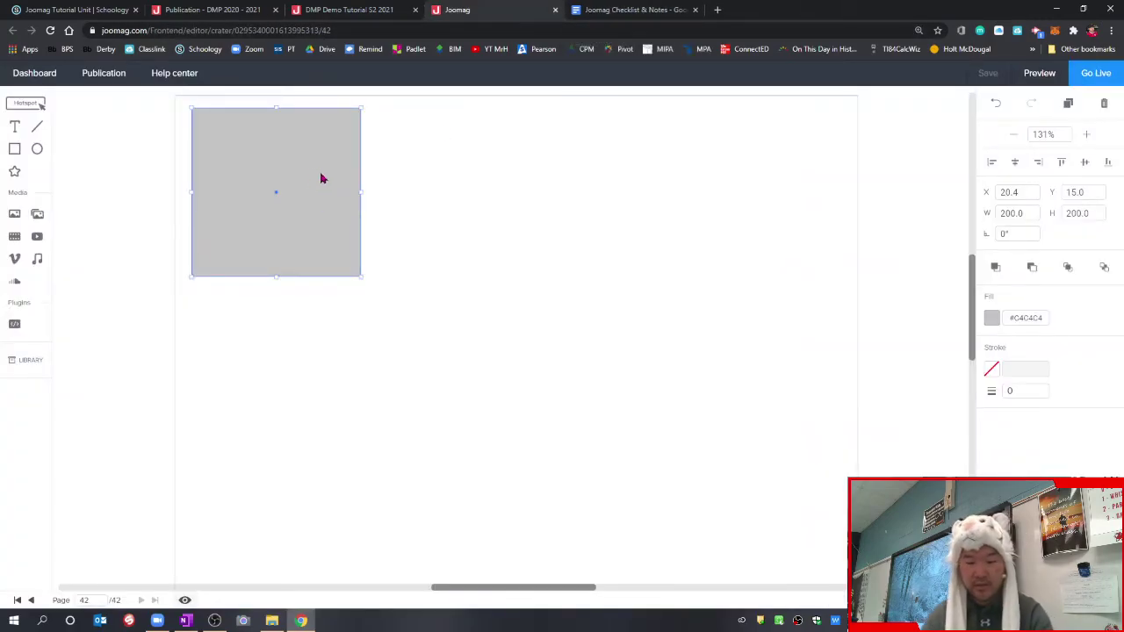
Step: Delete the gray square from page 42 and save the page
{"action": "key", "text": "Delete"}
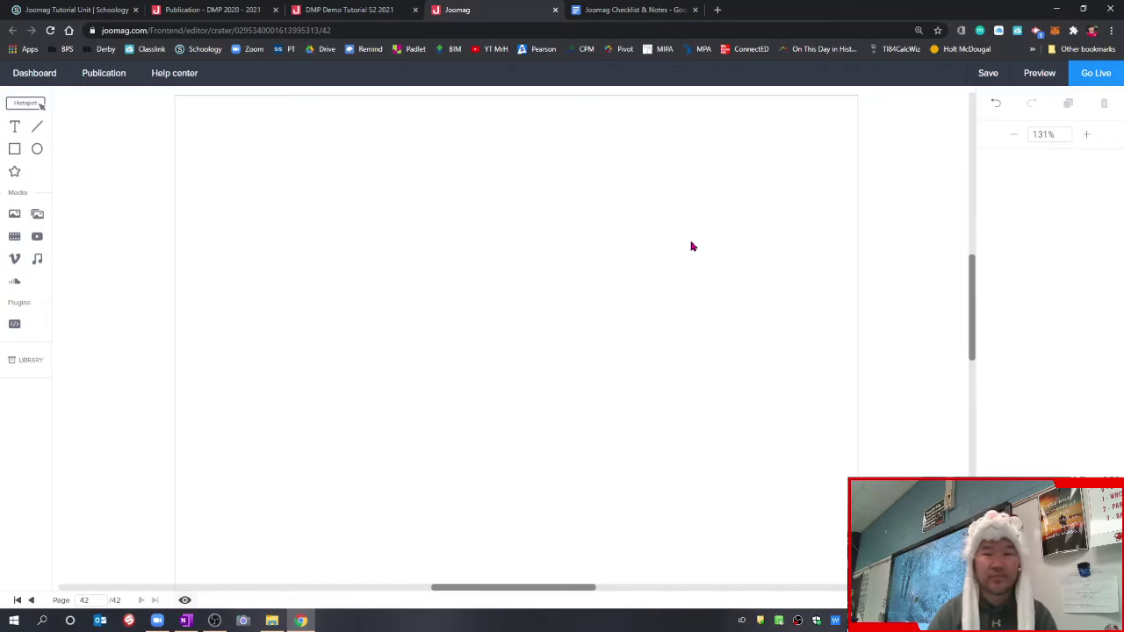
{"action": "left_click", "coordinate": [989, 72]}
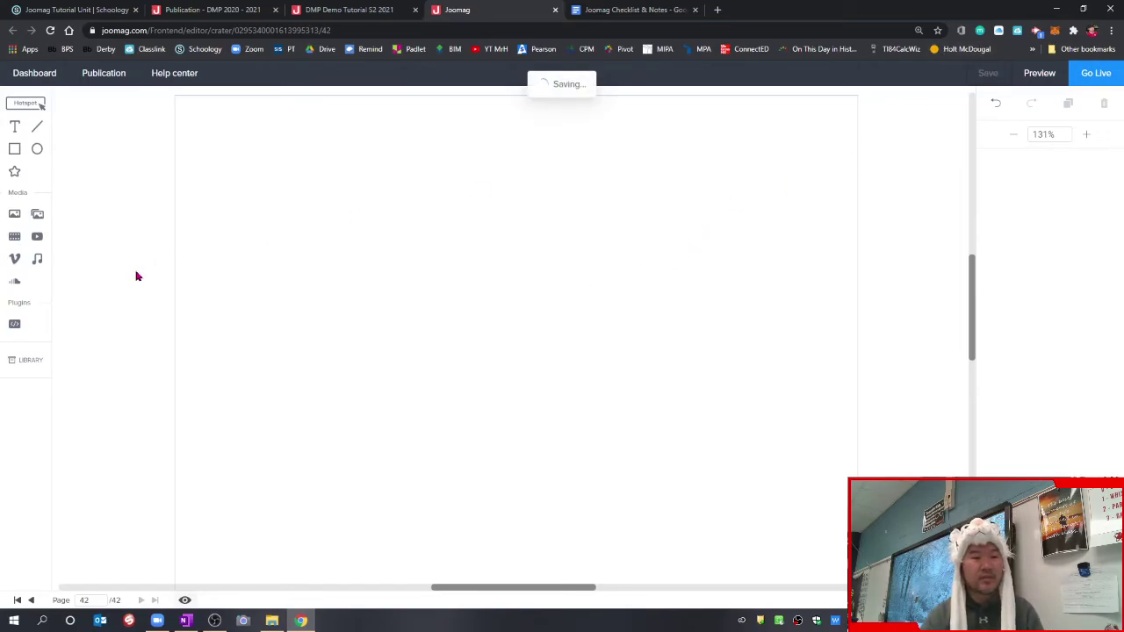